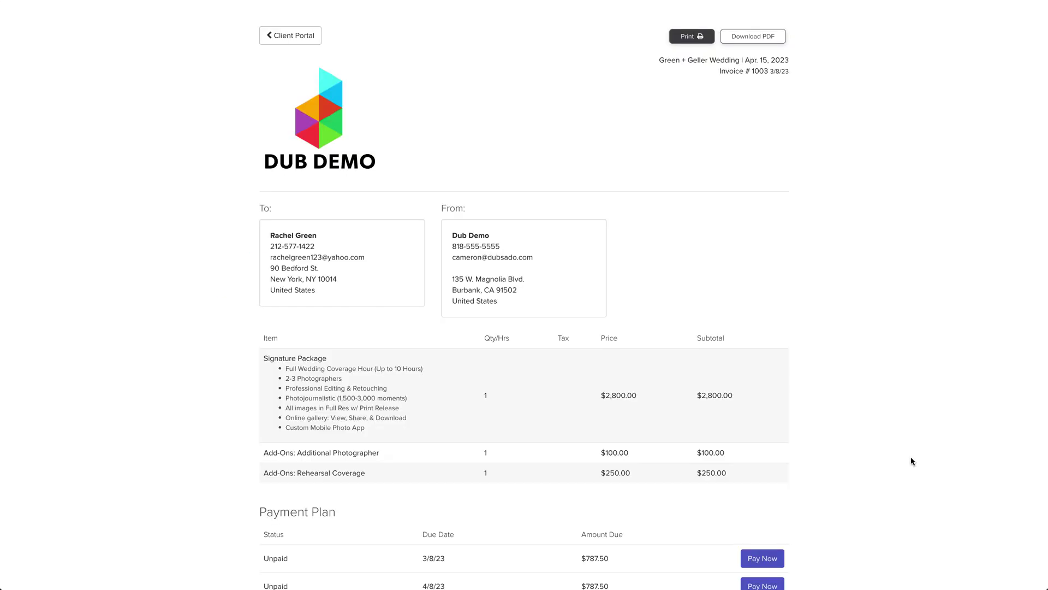
- Scroll down the Payment Plans templates page to review the Three Installments template
scroll(910, 462, down, 3)
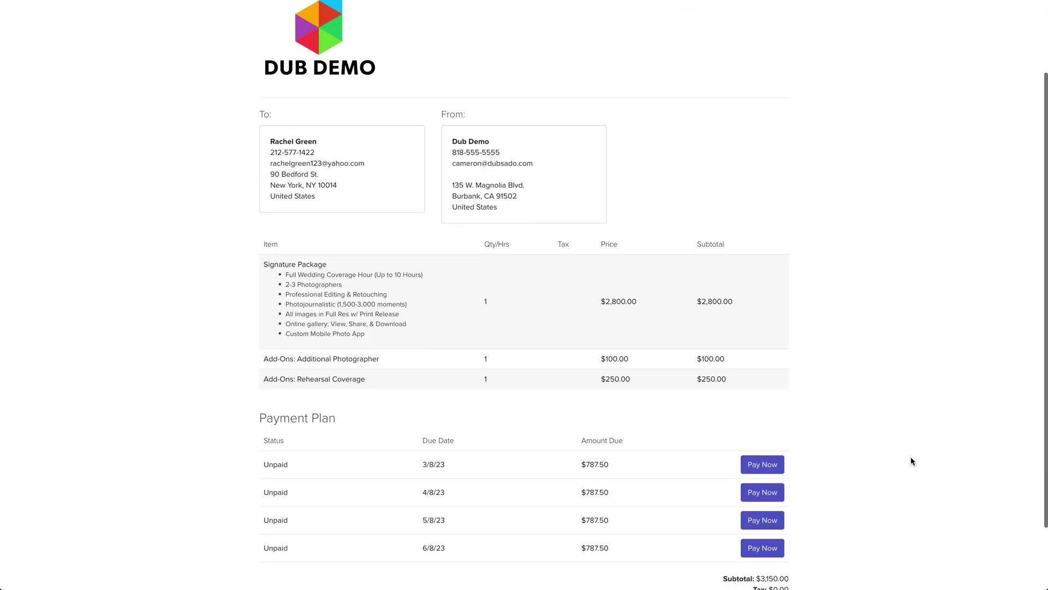
scroll(911, 462, down, 3)
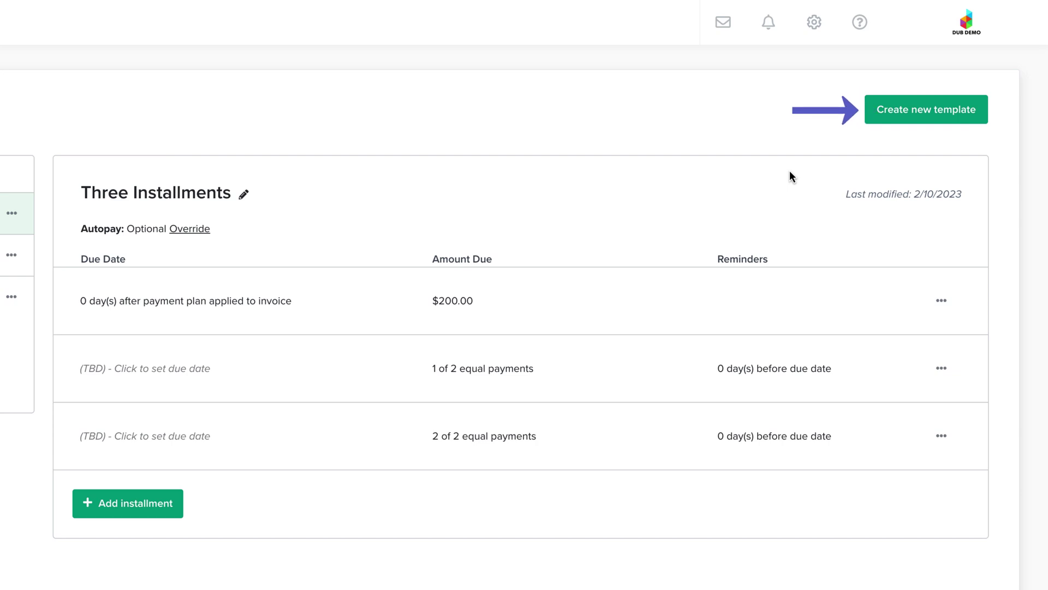
- Create a new payment plan template and replace its title with '4 Installments'
click(892, 123)
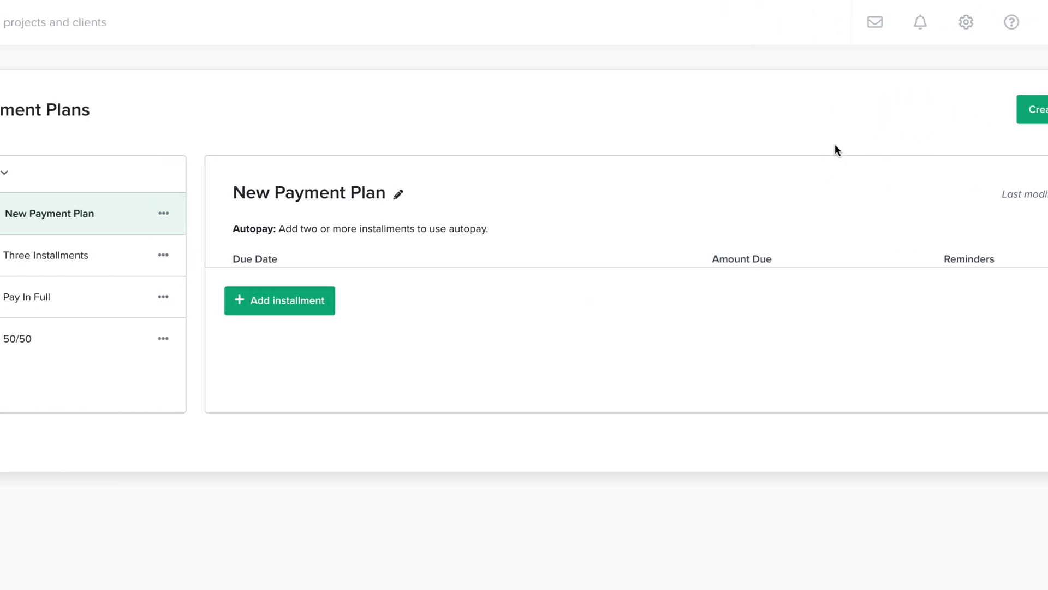
click(470, 196)
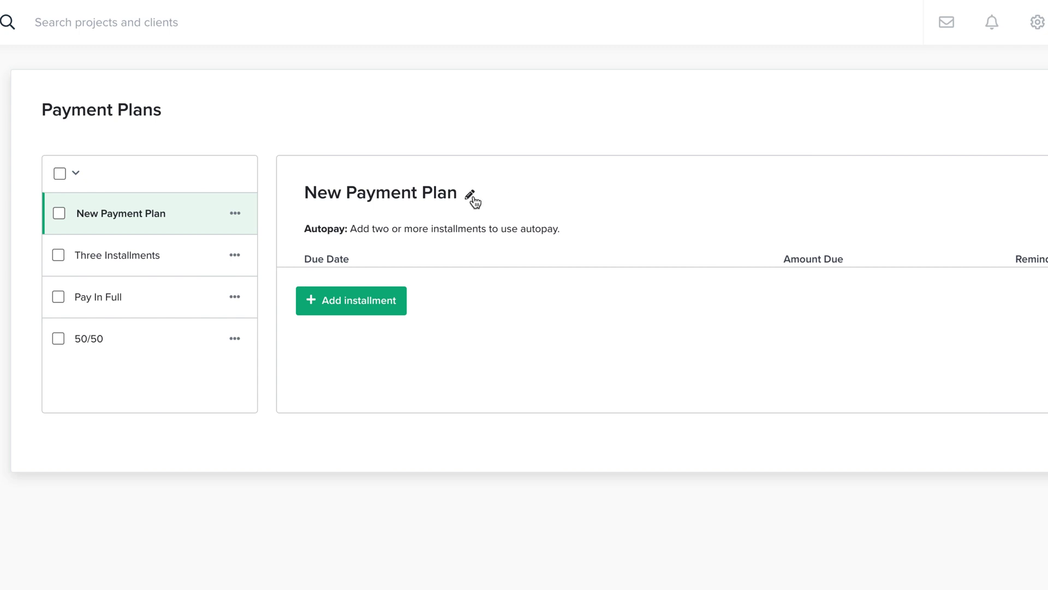
key(ctrl+a)
text(4 Installm)
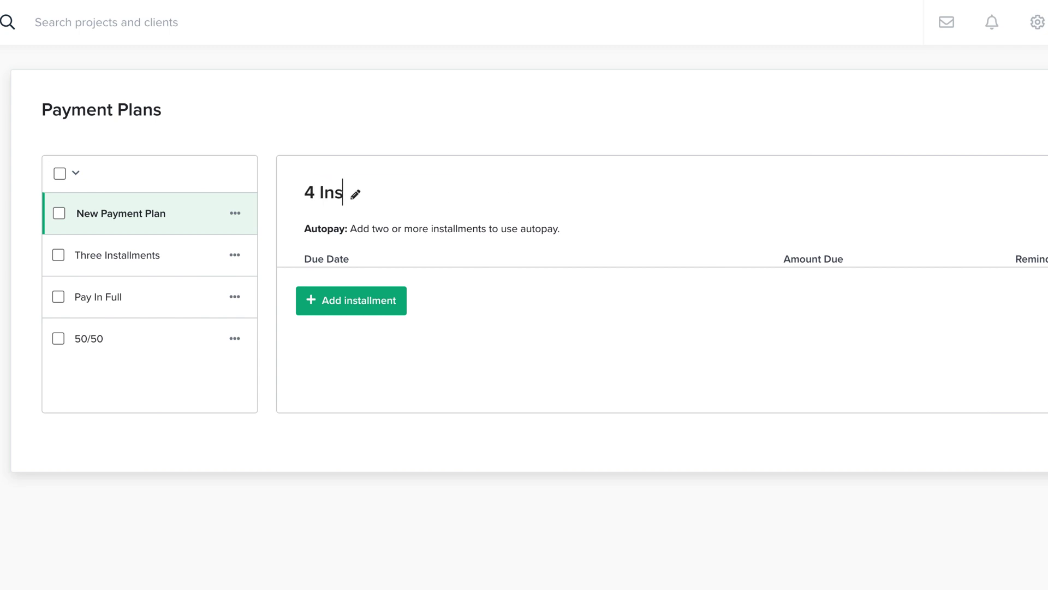
text(ents)
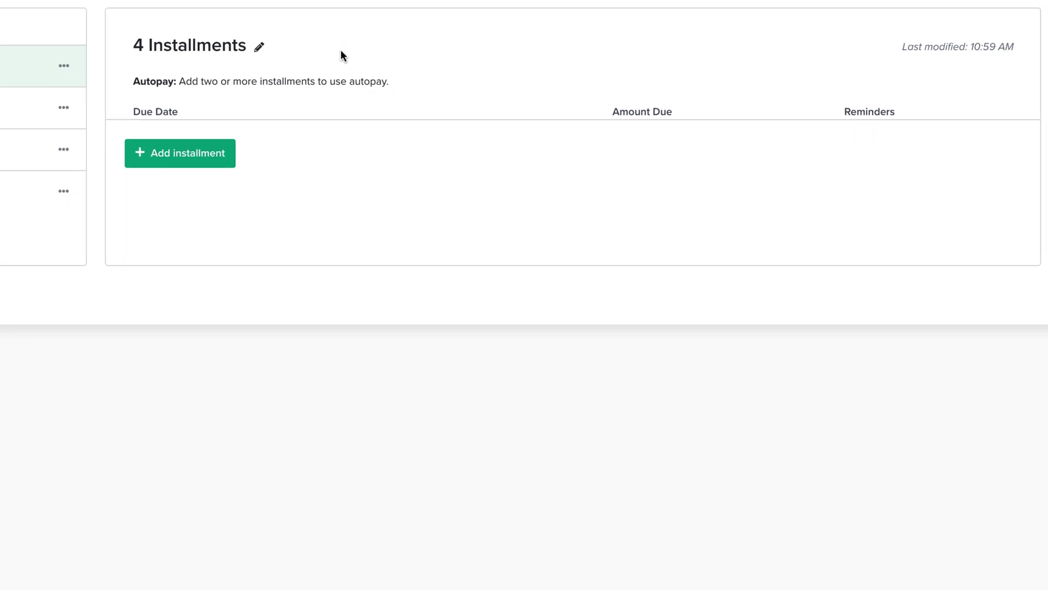
- Add four 25% installments to the plan and expand the first installment's editor
click(208, 153)
click(208, 227)
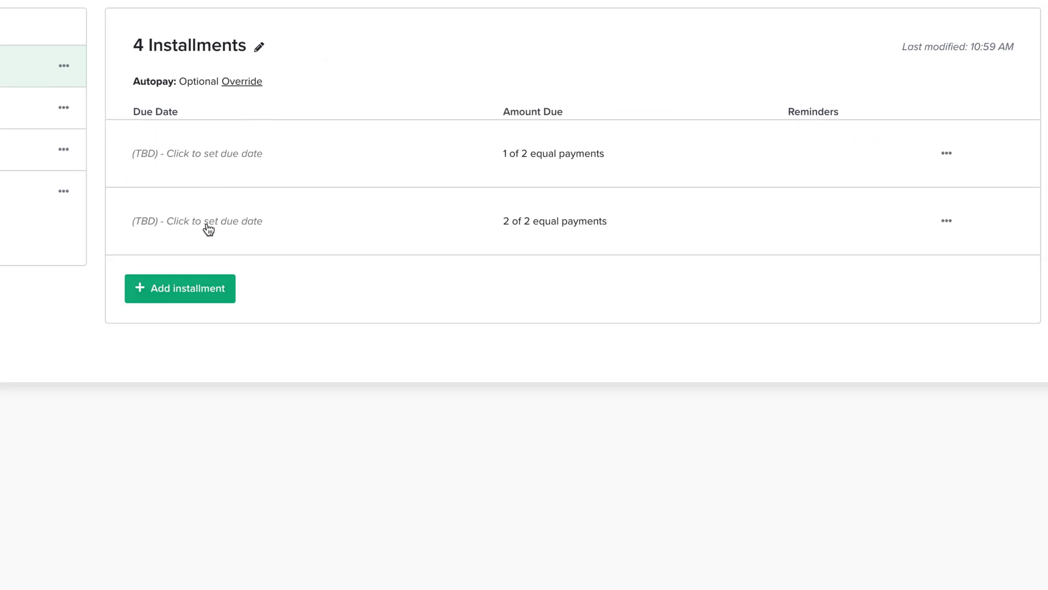
click(206, 293)
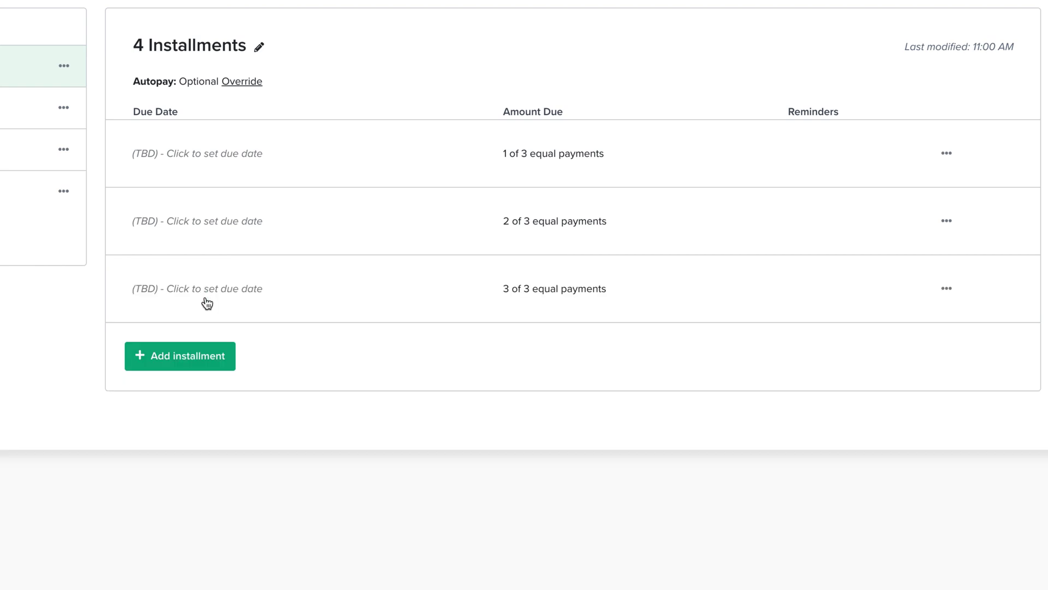
click(208, 356)
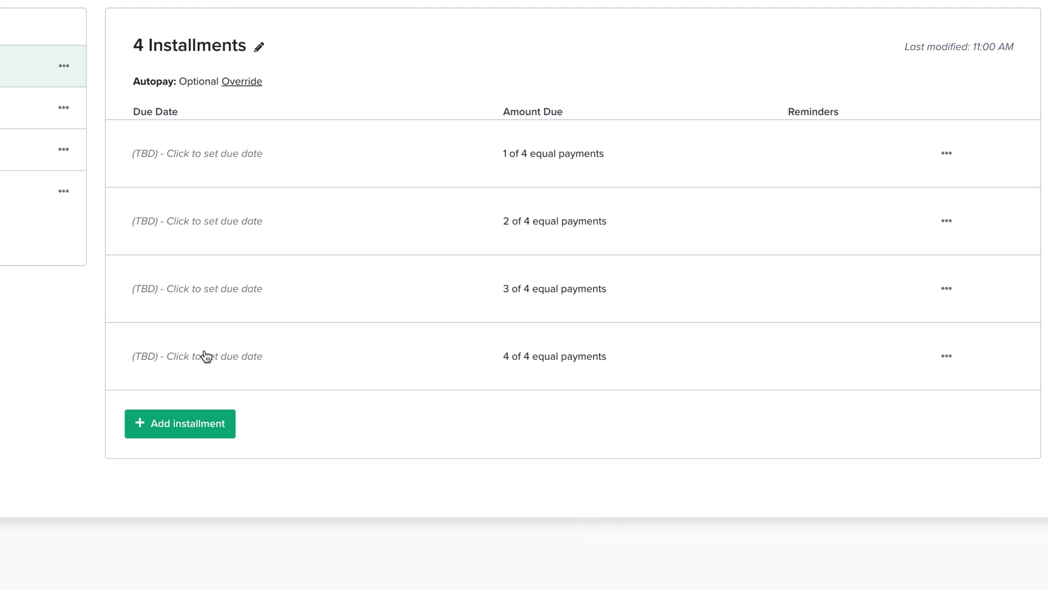
click(201, 167)
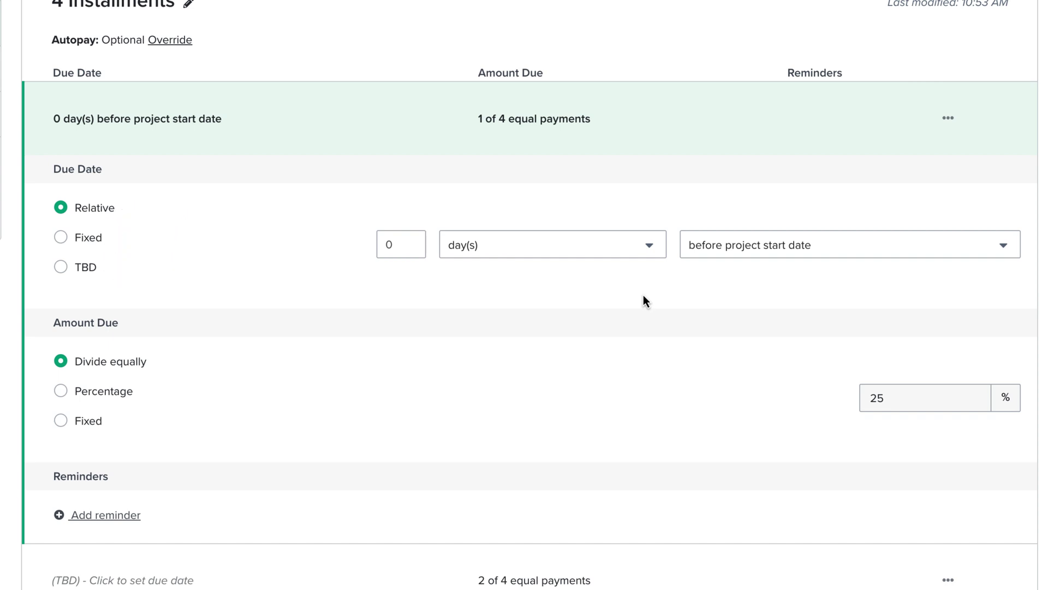
- Keep the relative day(s) unit and base the first due date on 'after contract signed by client'
click(756, 251)
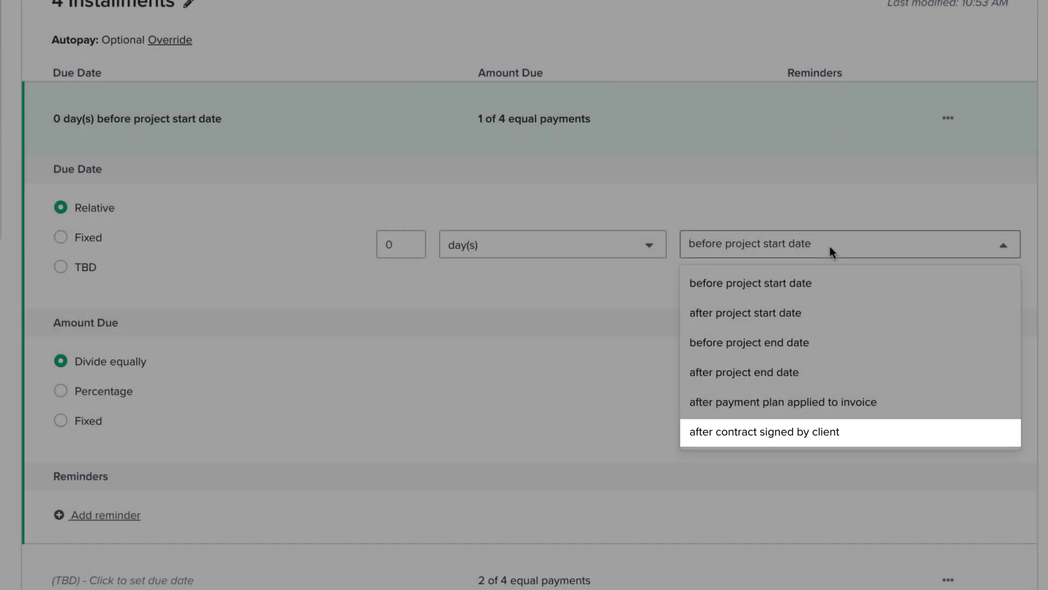
click(830, 247)
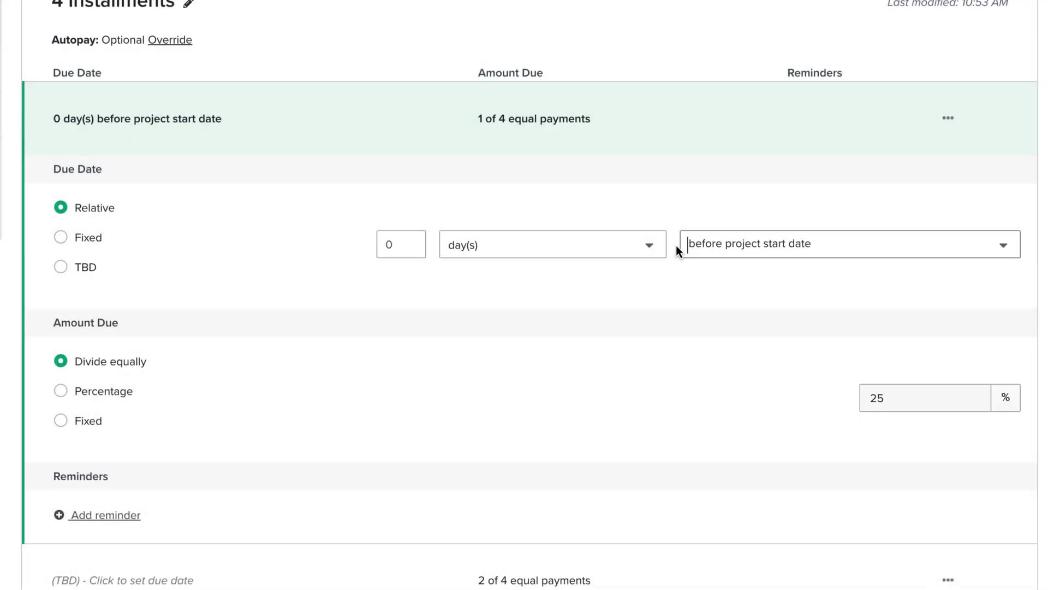
click(627, 245)
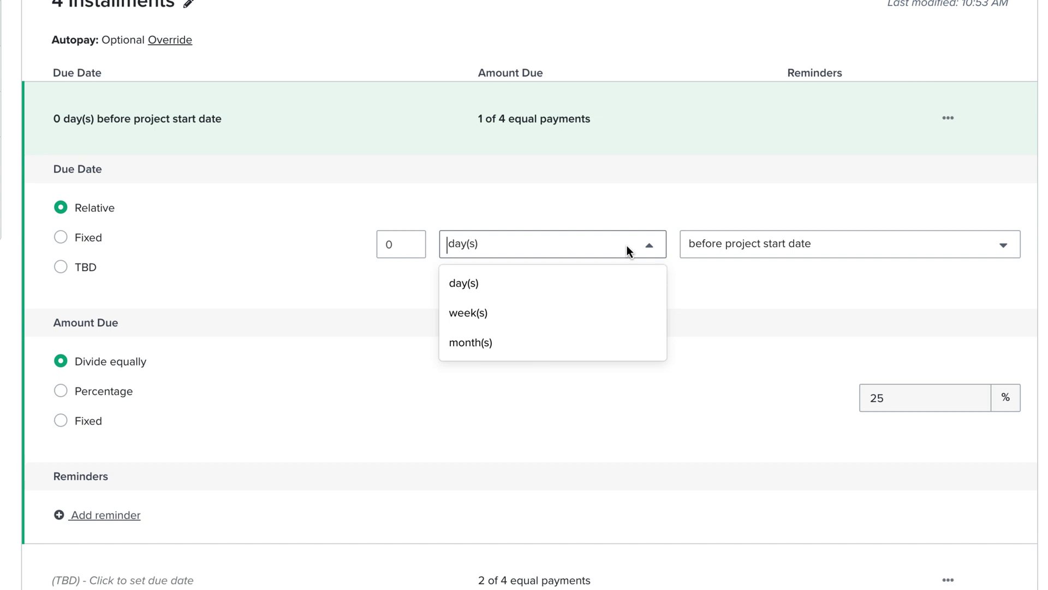
click(627, 245)
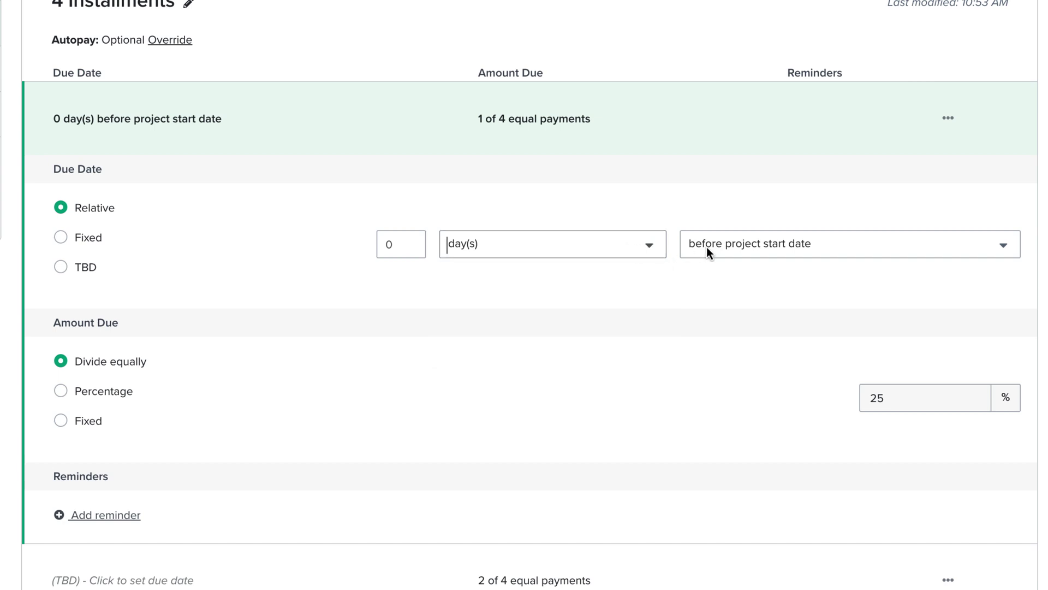
click(764, 247)
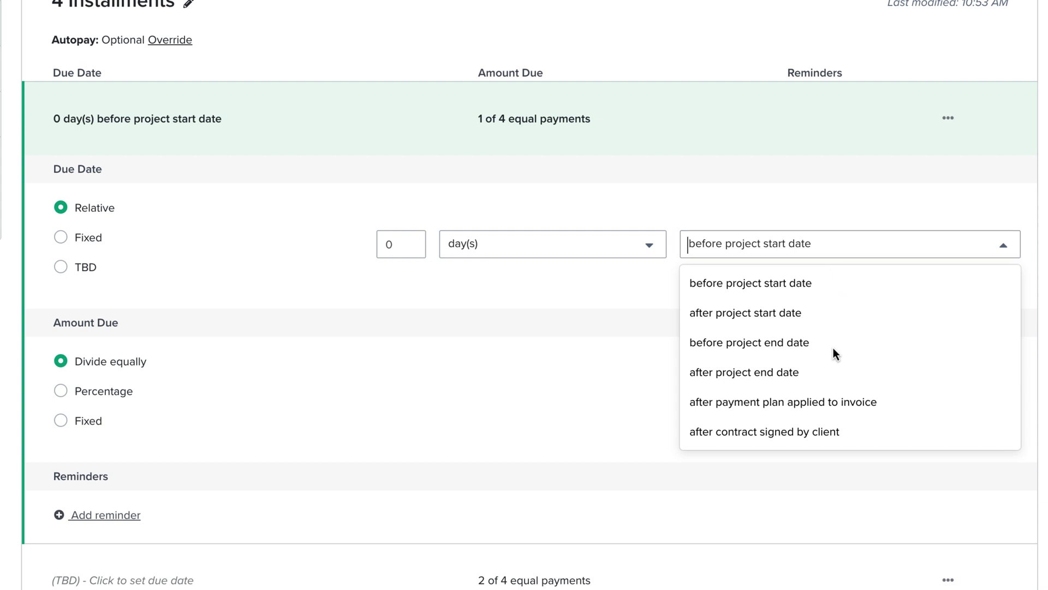
click(834, 438)
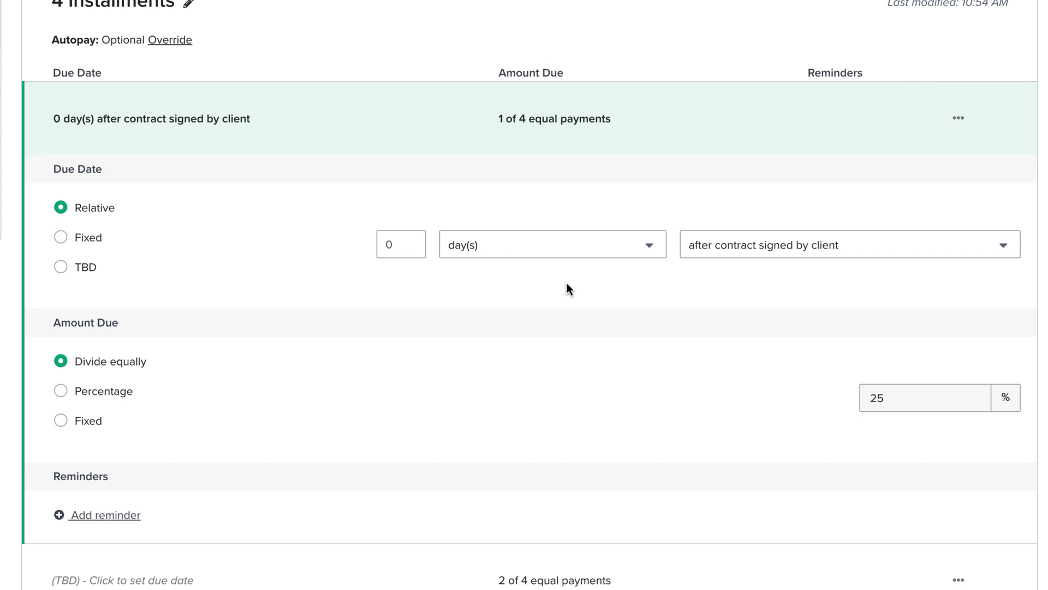
- Switch the first installment to a Fixed due date, then edit the invoice's first payment
click(66, 238)
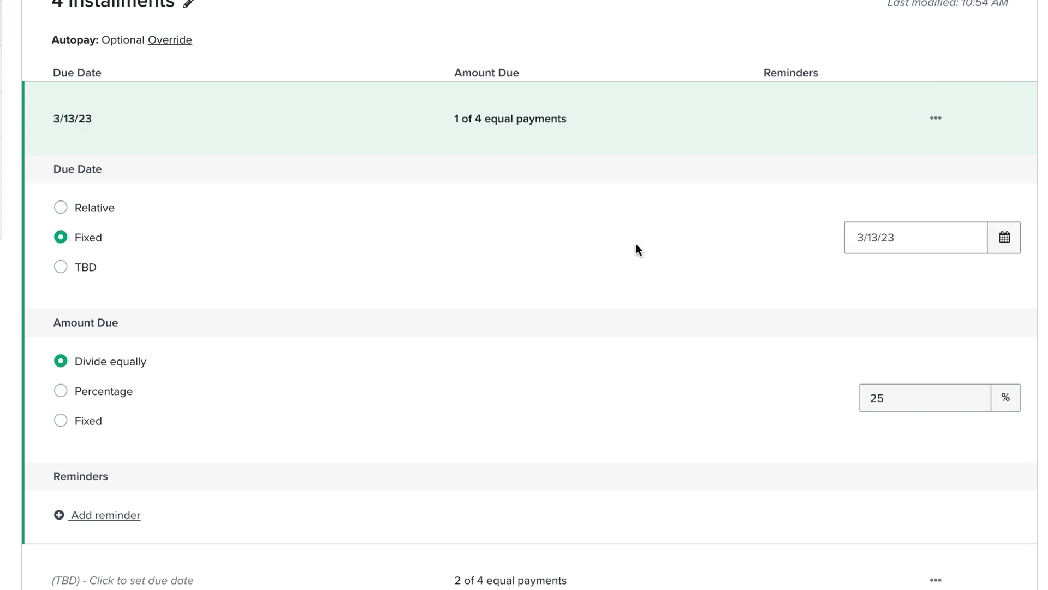
click(1003, 246)
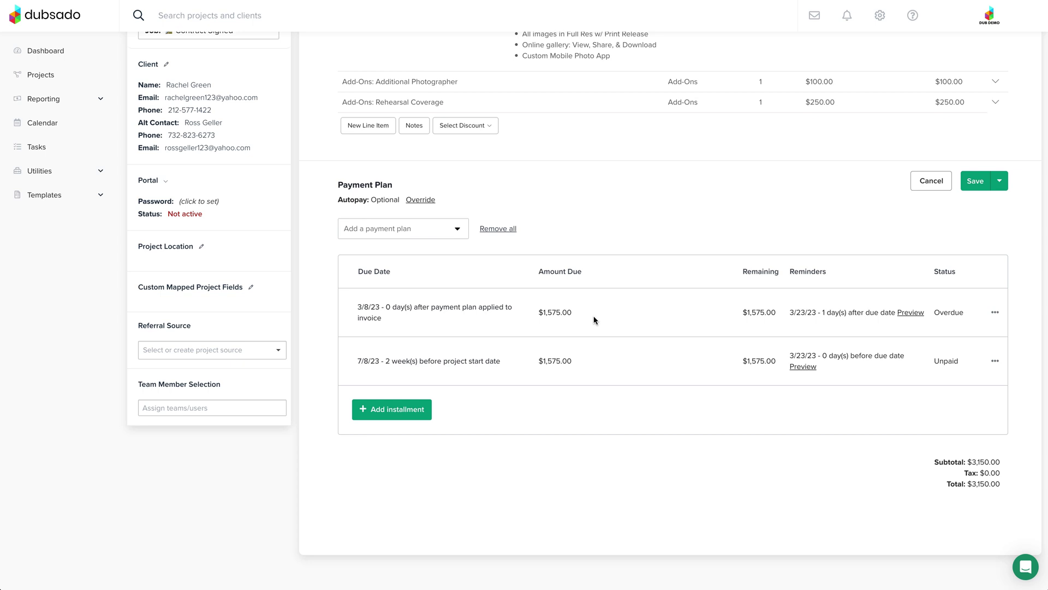
click(595, 320)
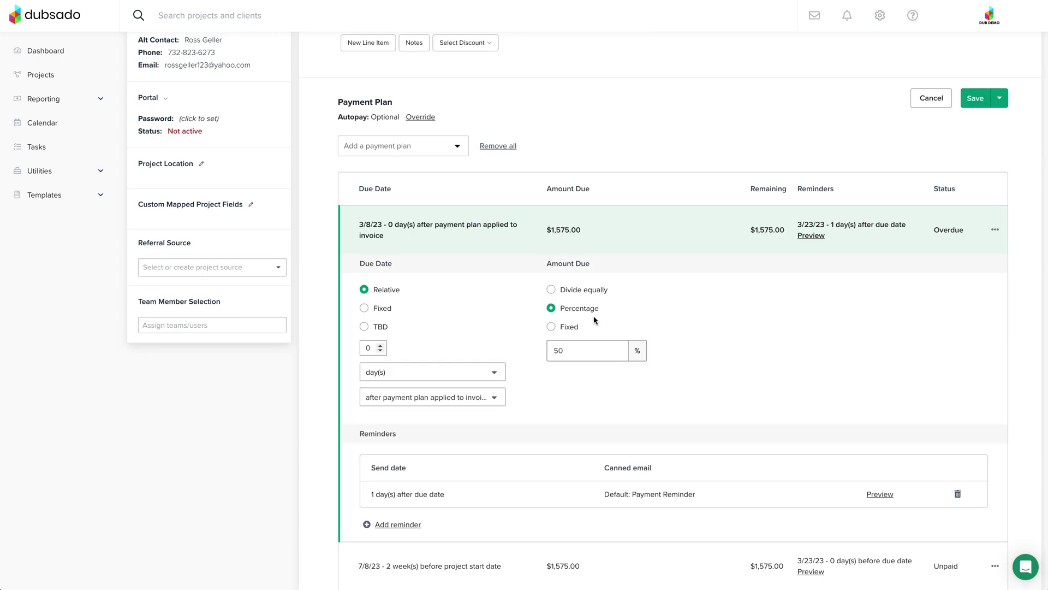
- Give the invoice's first payment a fixed due date of 5/5/23
click(366, 309)
click(436, 347)
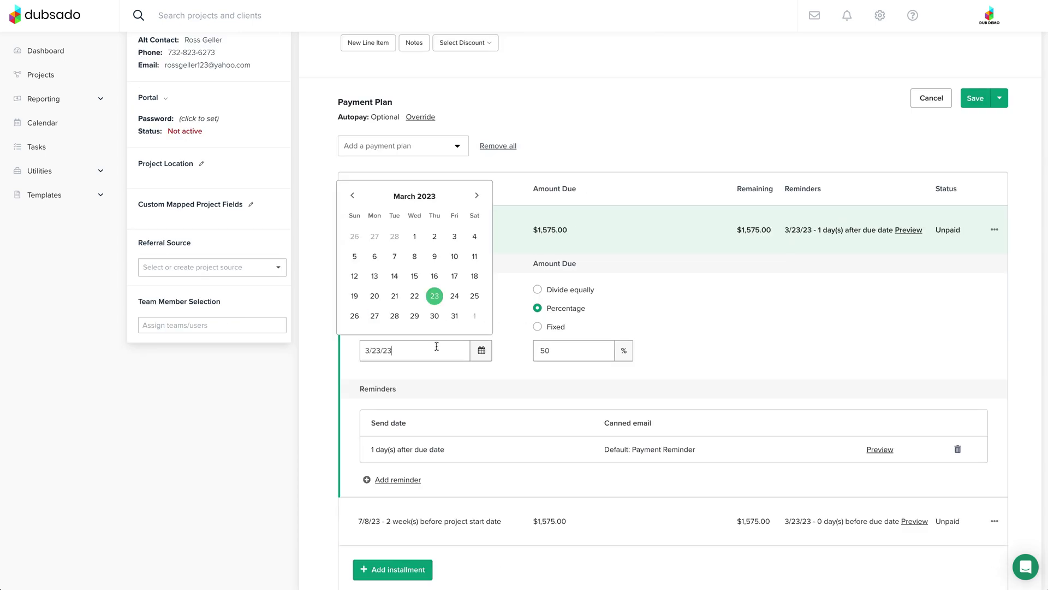
click(477, 196)
click(477, 196)
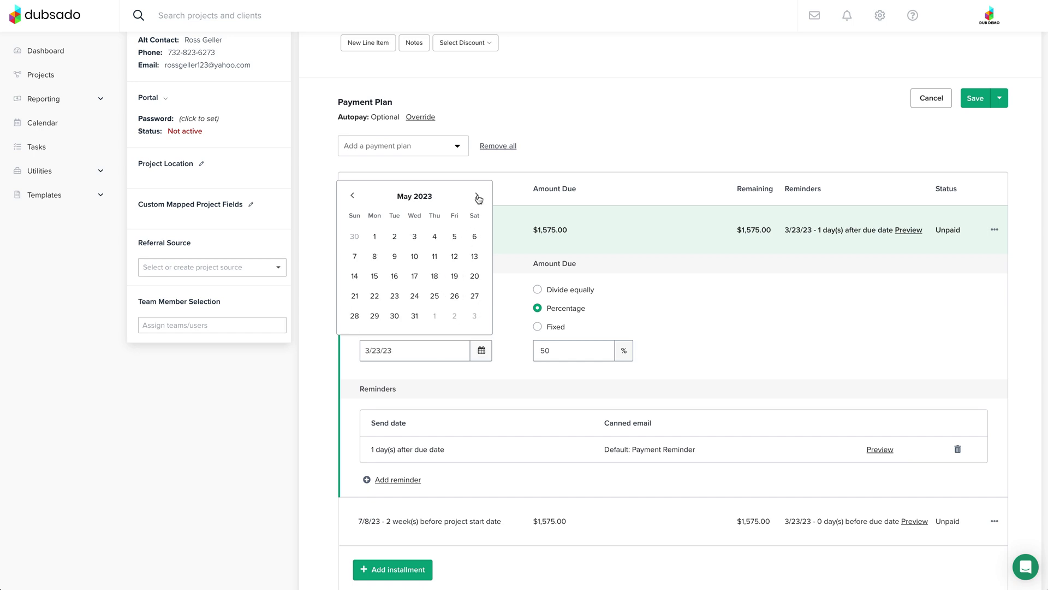
click(457, 238)
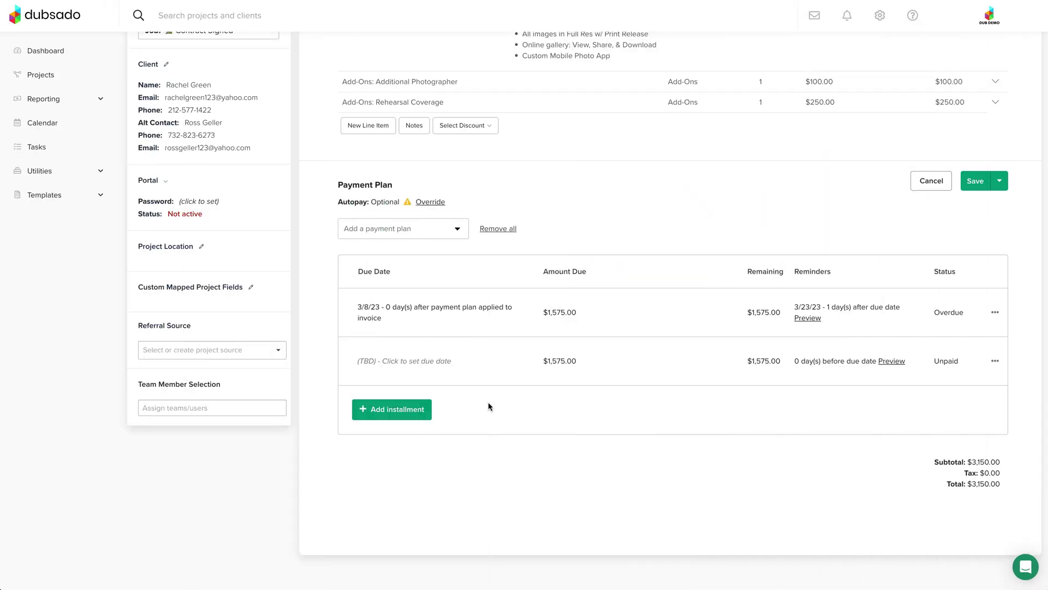
- Give the second $1,575.00 payment a fixed due date of June 10, 2023
click(461, 366)
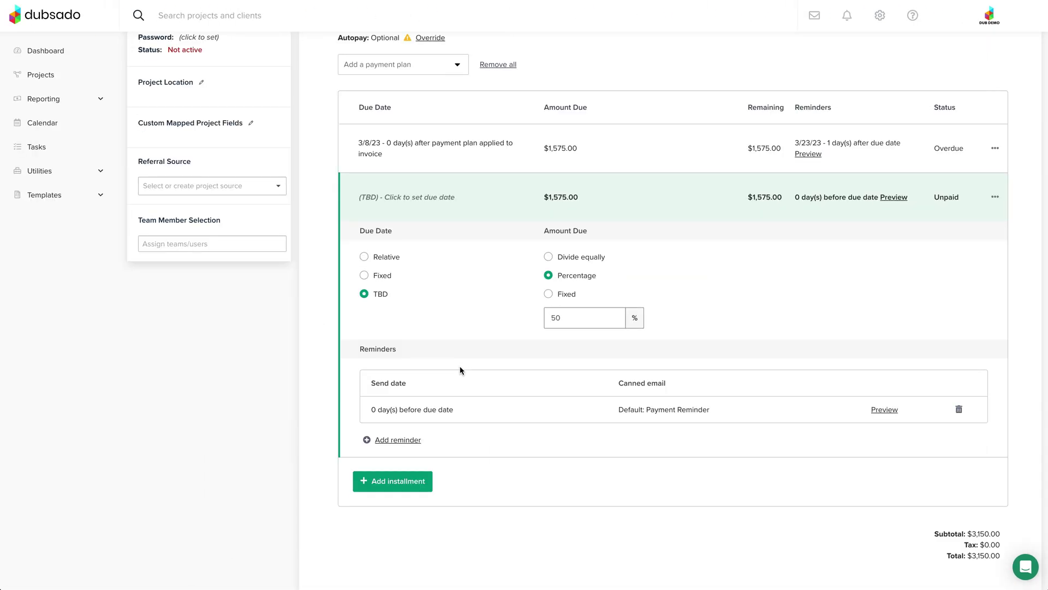
click(364, 275)
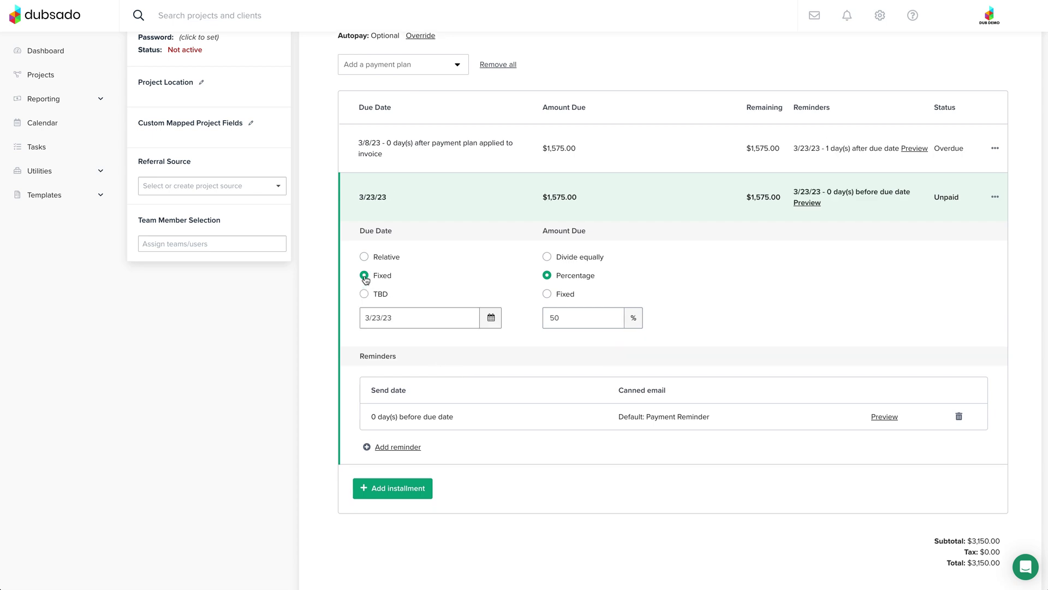
click(410, 317)
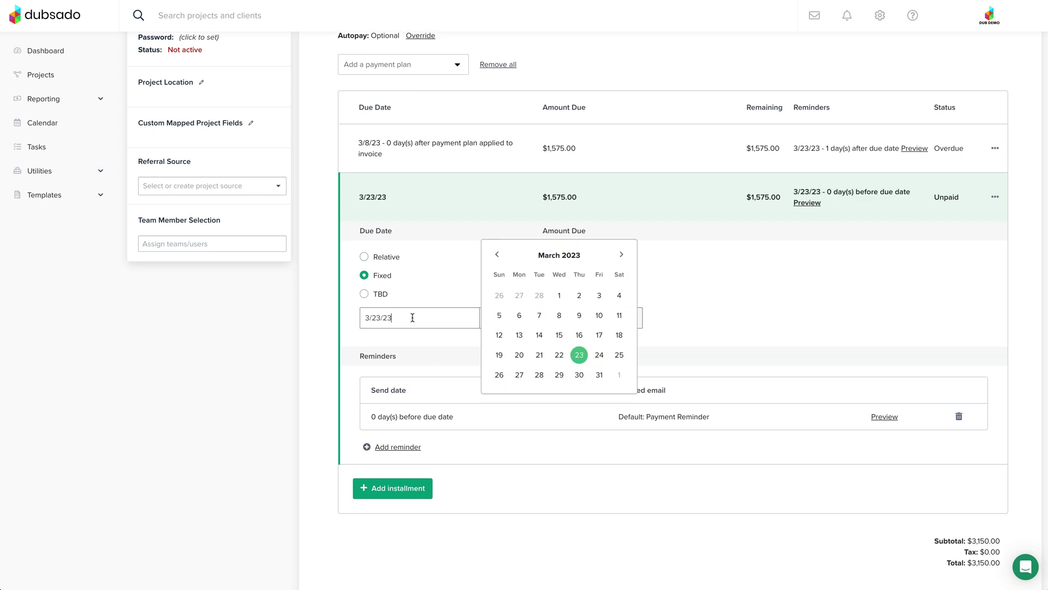
click(622, 255)
click(622, 255)
click(622, 255)
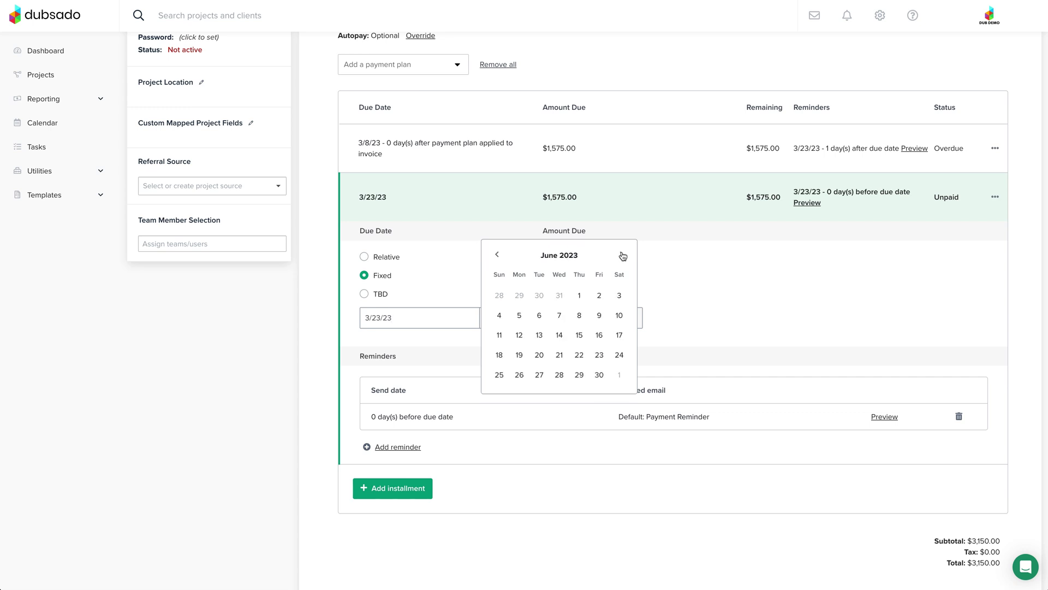
click(619, 315)
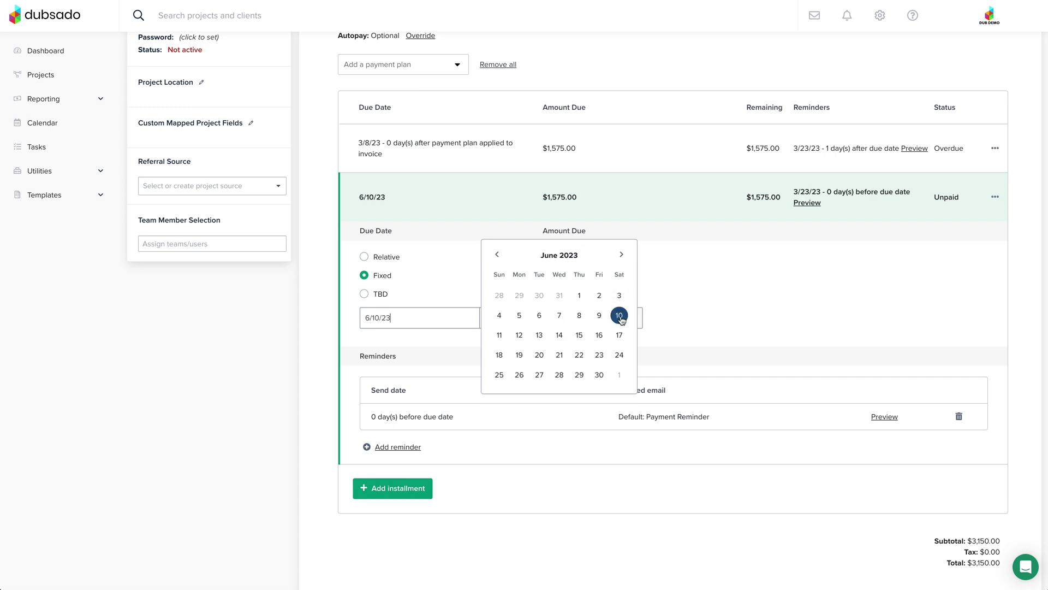
- Return to the 4 Installments template and make payment 1 due after contract signed by client
click(451, 211)
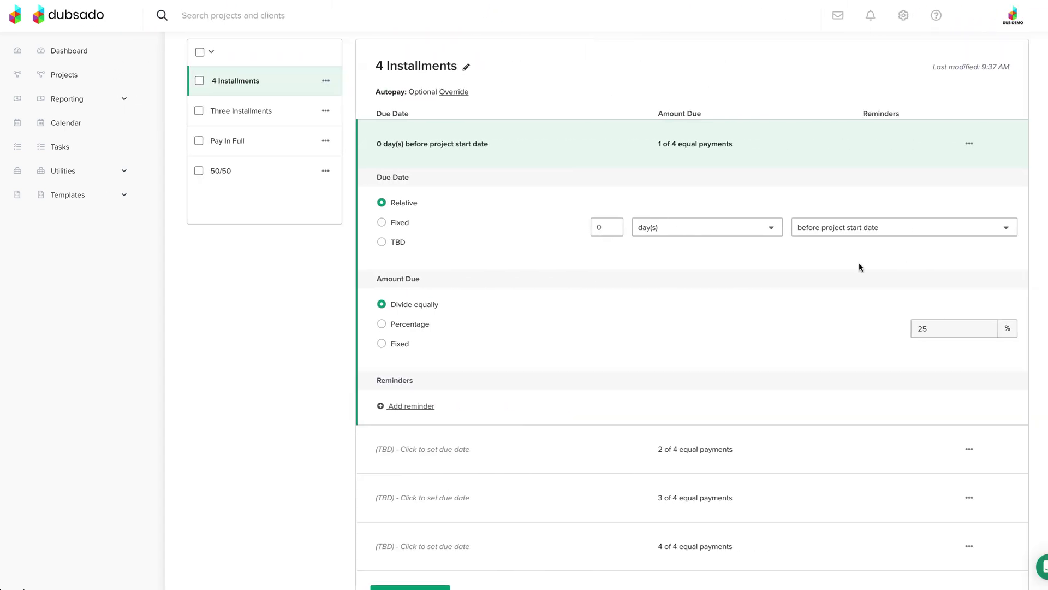
click(819, 216)
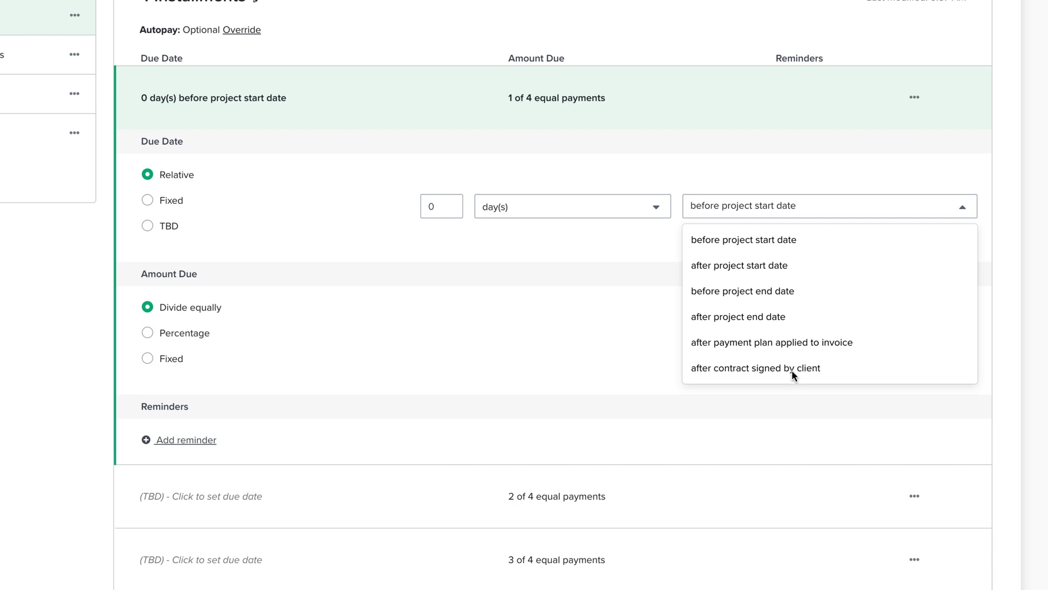
click(792, 369)
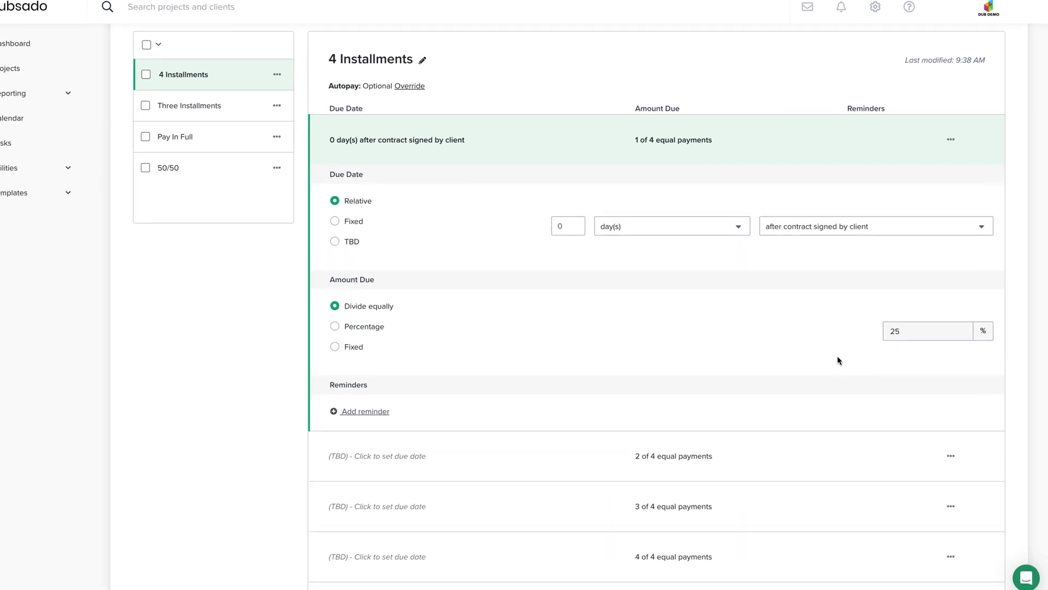
- Set the first payment's Amount Due to a fixed $500
click(335, 326)
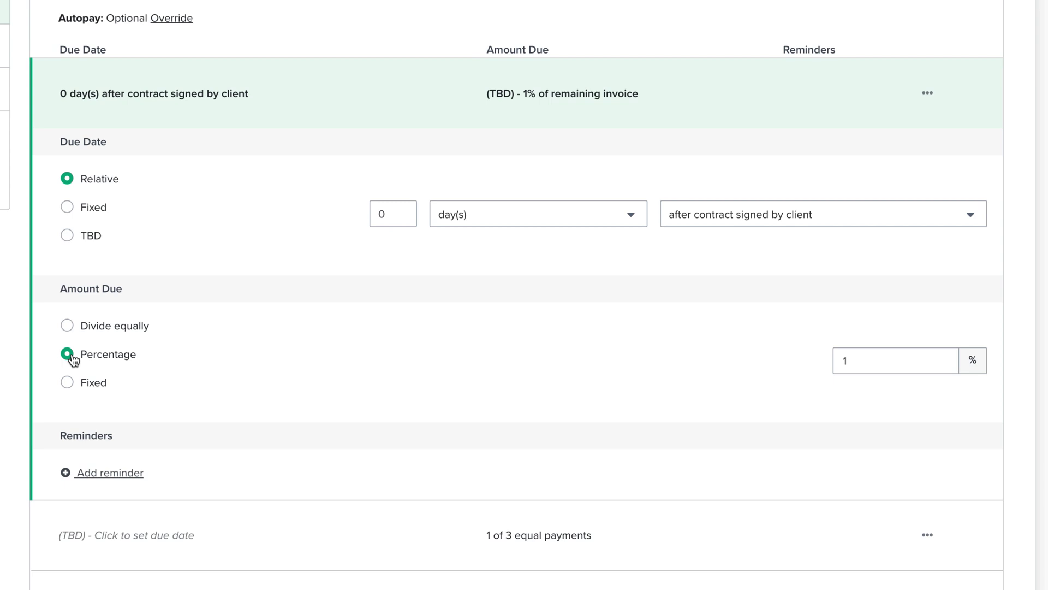
click(68, 382)
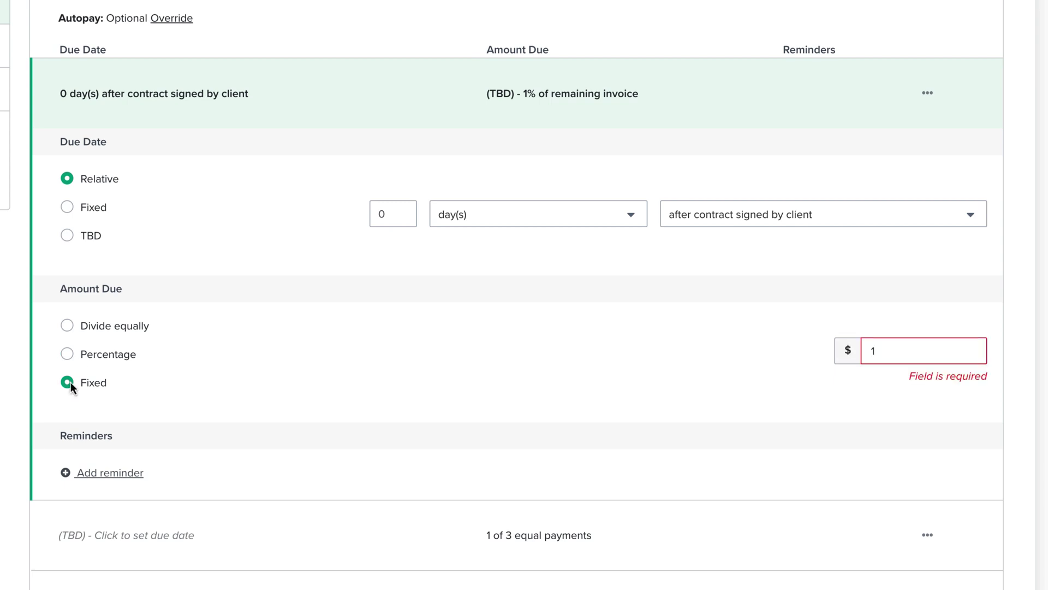
click(880, 350)
key(BackSpace)
text(500)
- Set the first payment back to Percentage, divided equally at 25%
click(67, 327)
click(68, 328)
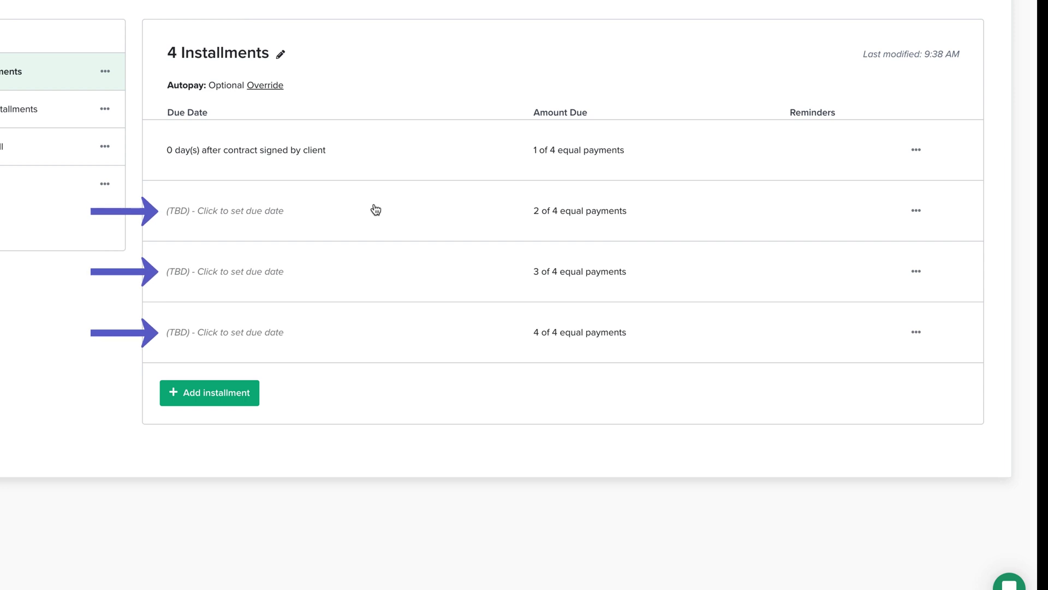
- Add a reminder to installment 2 sending the default Payment Reminder email 1 week before it's due
click(376, 210)
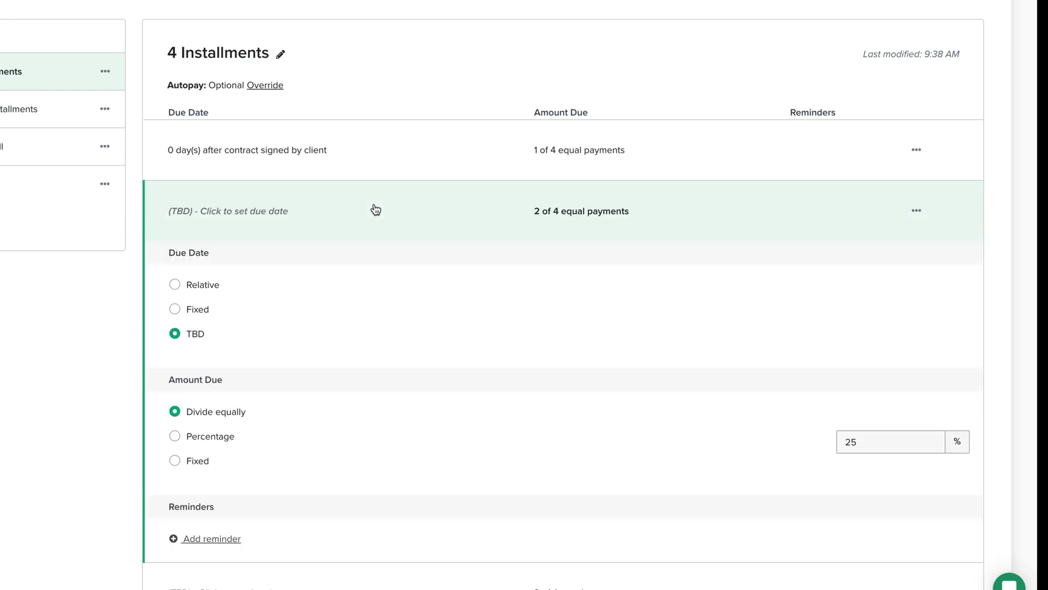
click(206, 540)
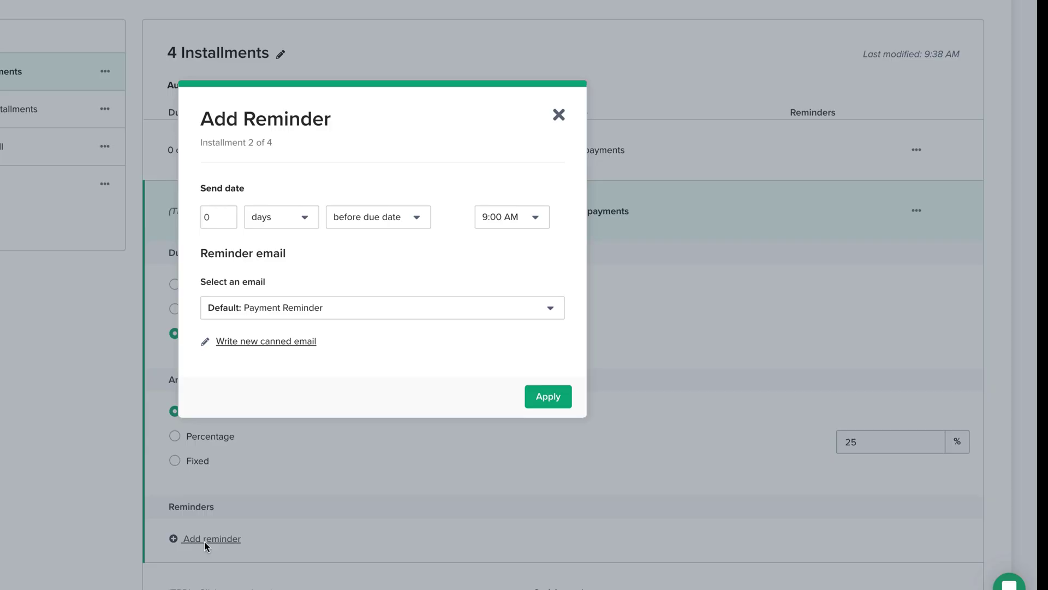
click(275, 220)
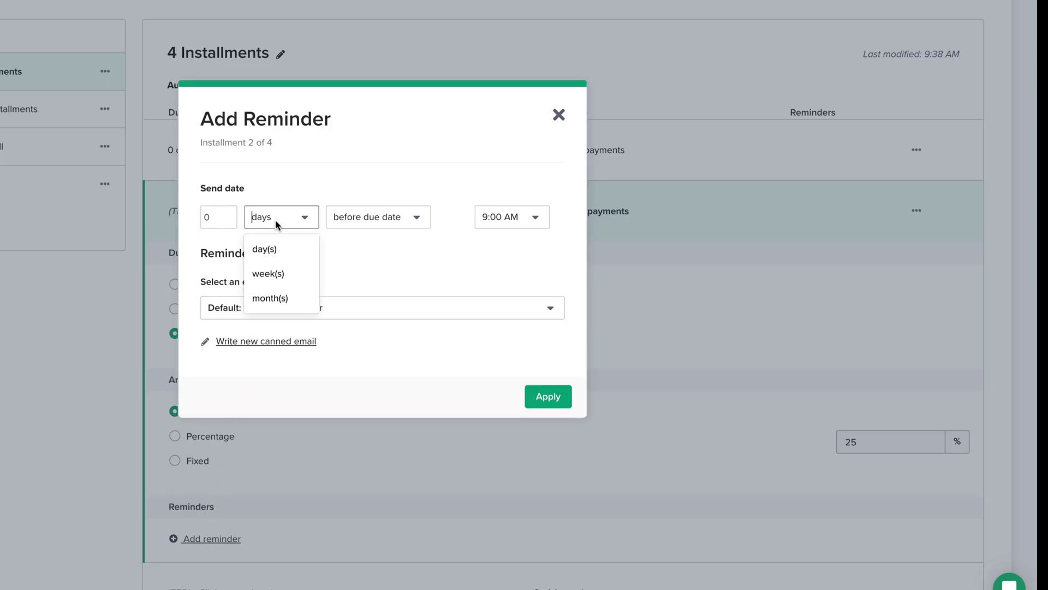
click(275, 274)
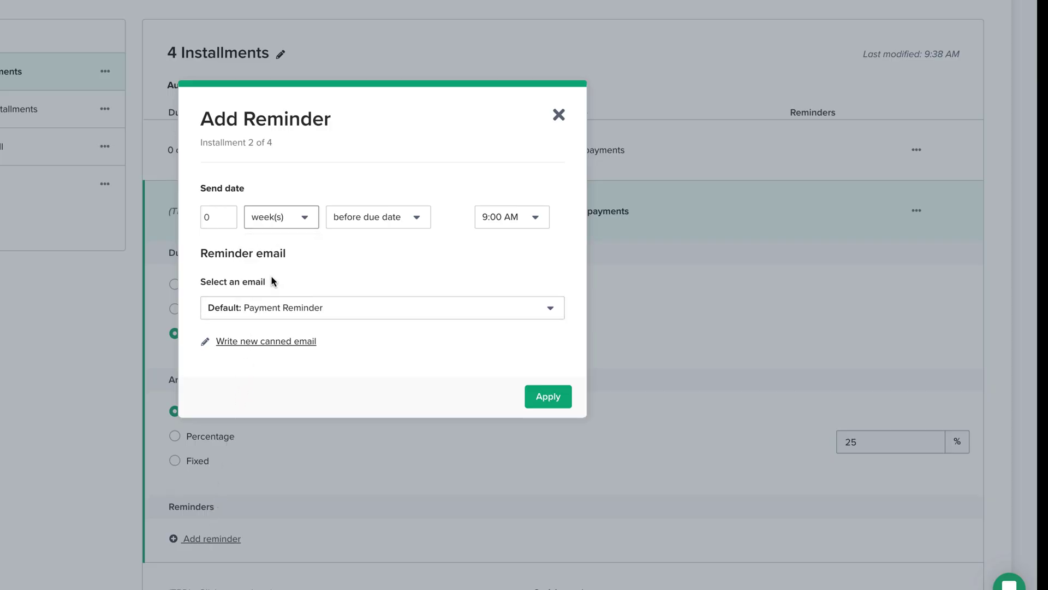
click(229, 216)
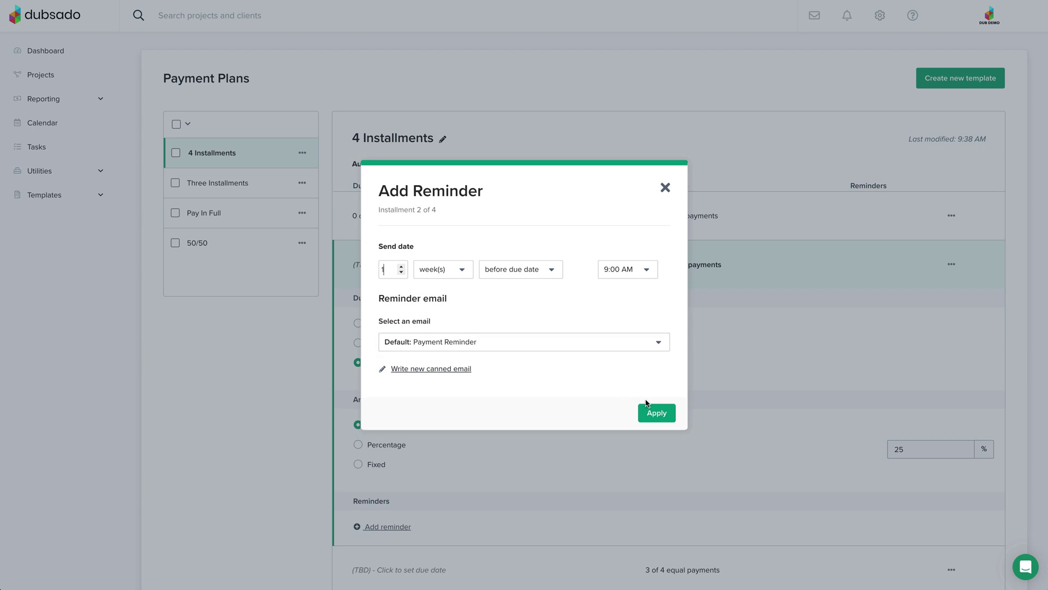
click(661, 413)
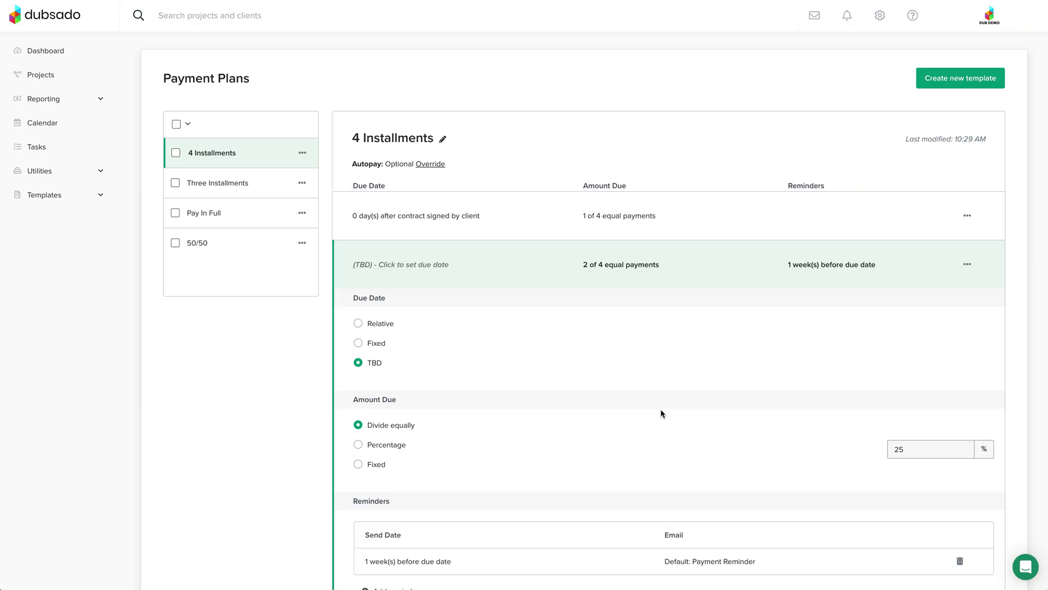
- Add a second reminder to installment 2, sent 1 week after its due date
scroll(661, 413, down, 2)
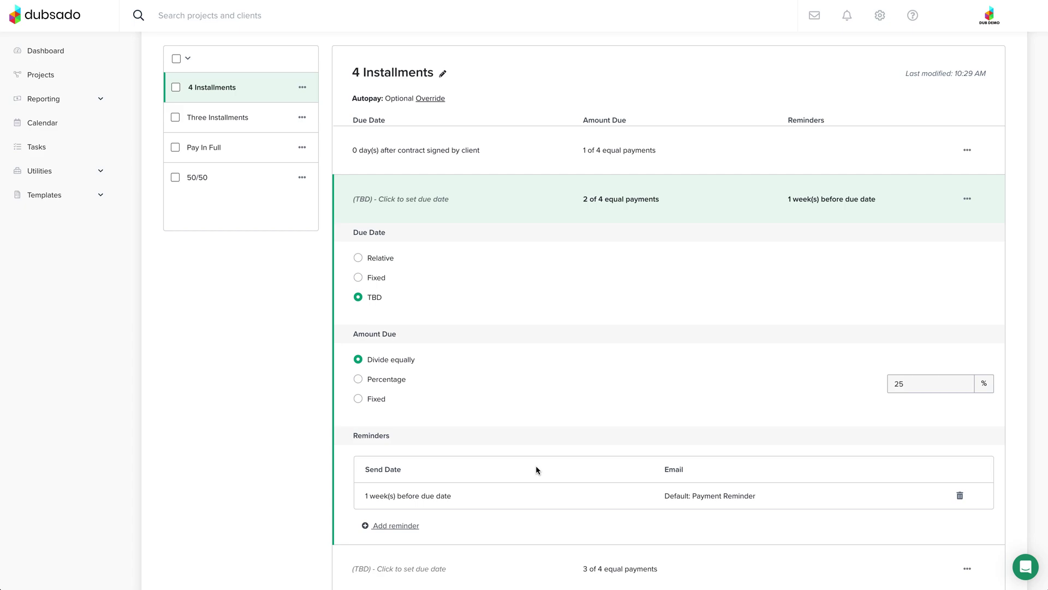
click(410, 525)
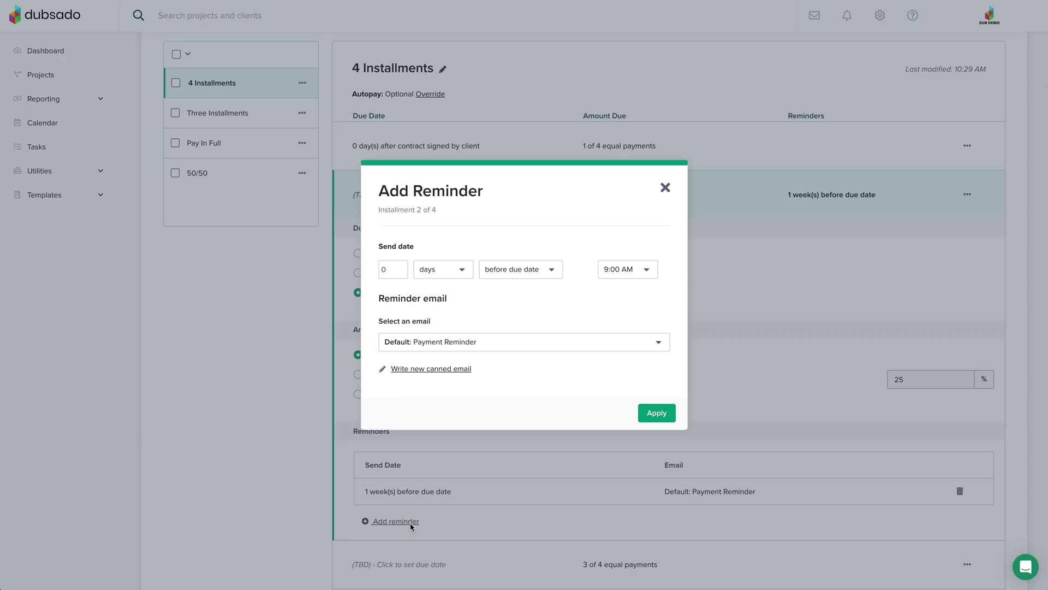
click(402, 267)
click(447, 273)
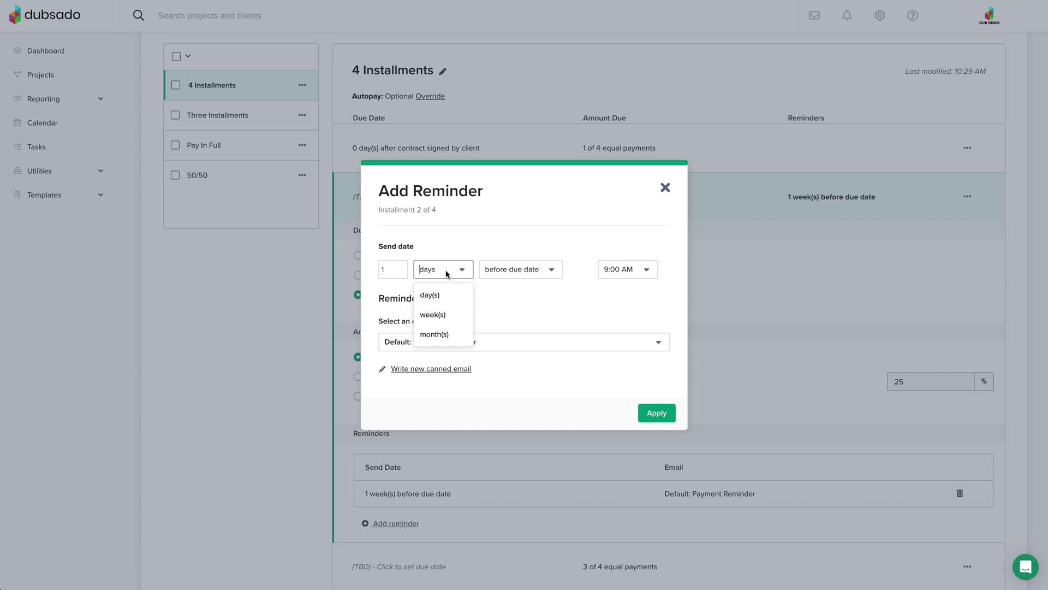
click(442, 314)
click(513, 273)
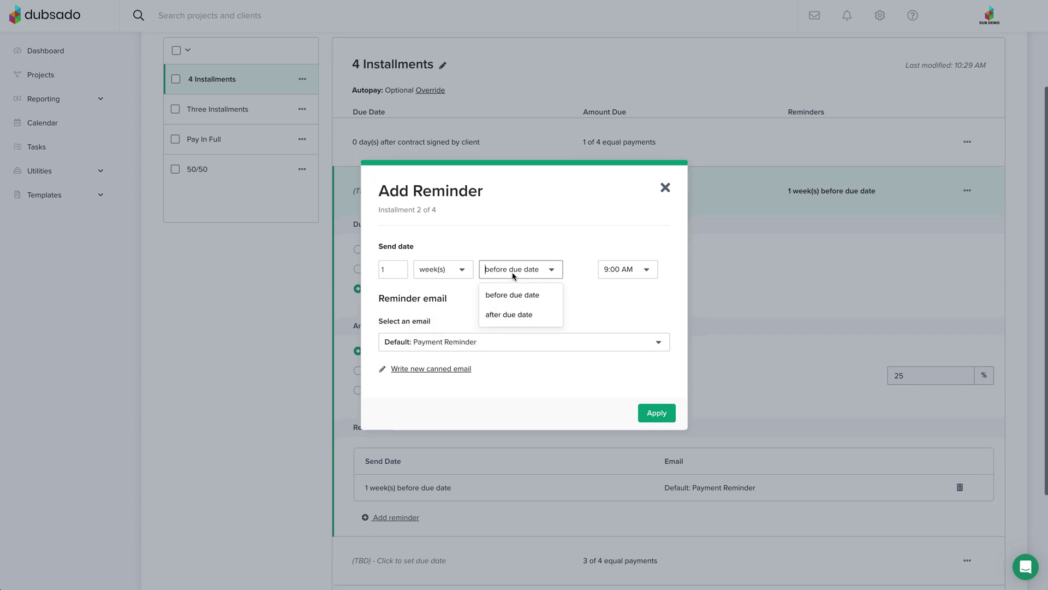
click(509, 314)
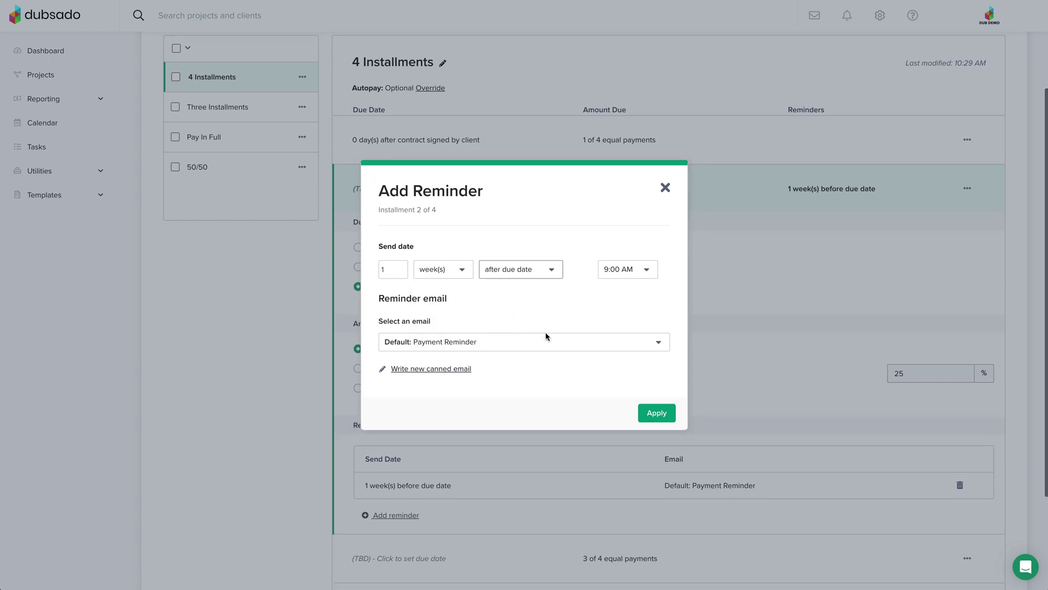
click(655, 413)
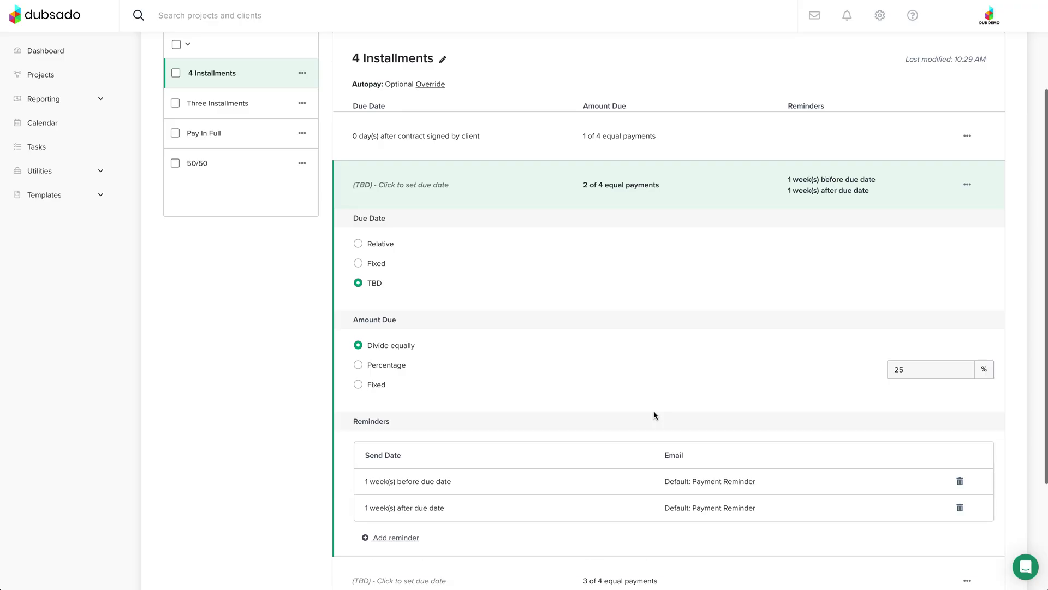